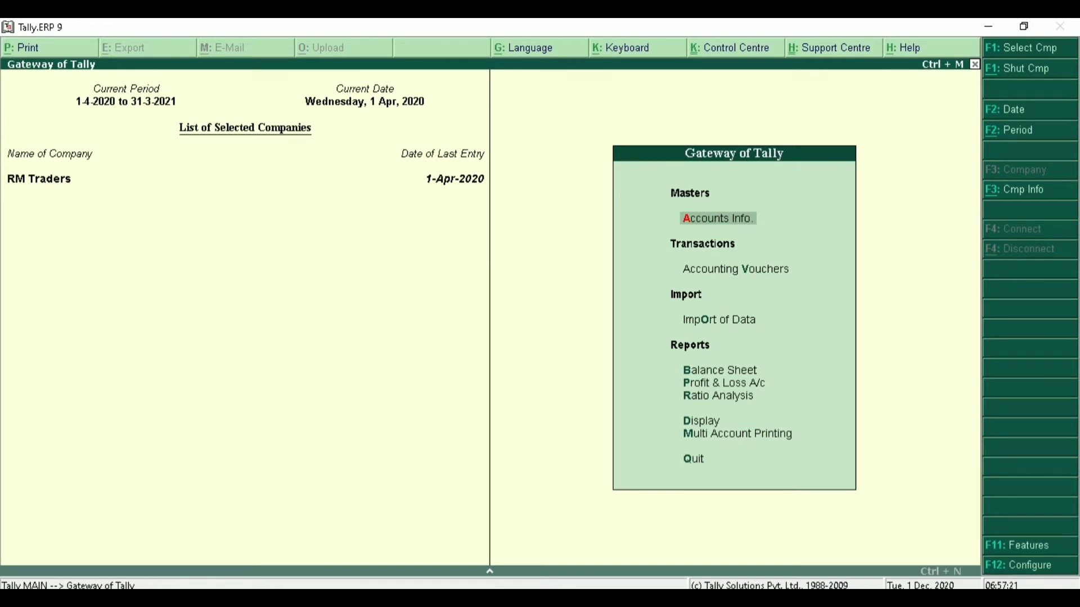
Step: Start a payment voucher and debit Purchase A/c with 10,000
key("v")
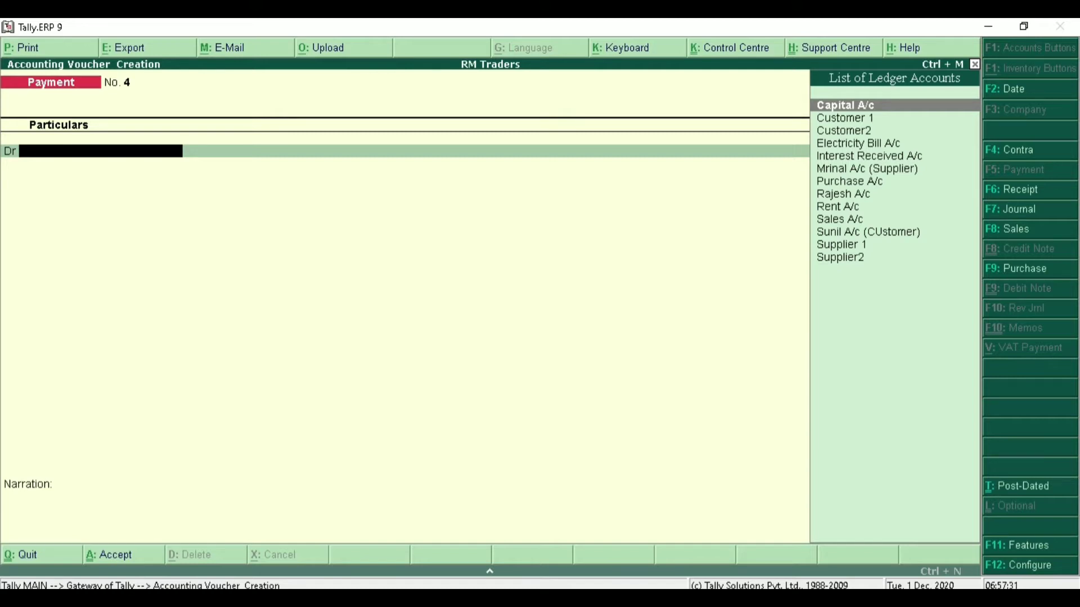
key("Down")
key("Down")
key("Down")
key("Down")
key("Down")
key("Down")
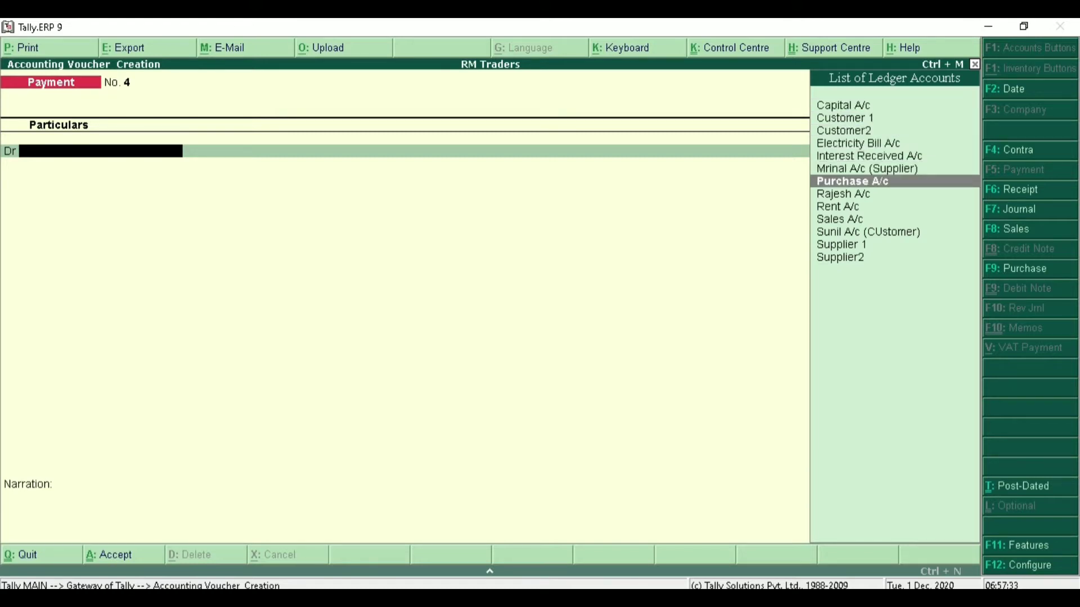
key("Return")
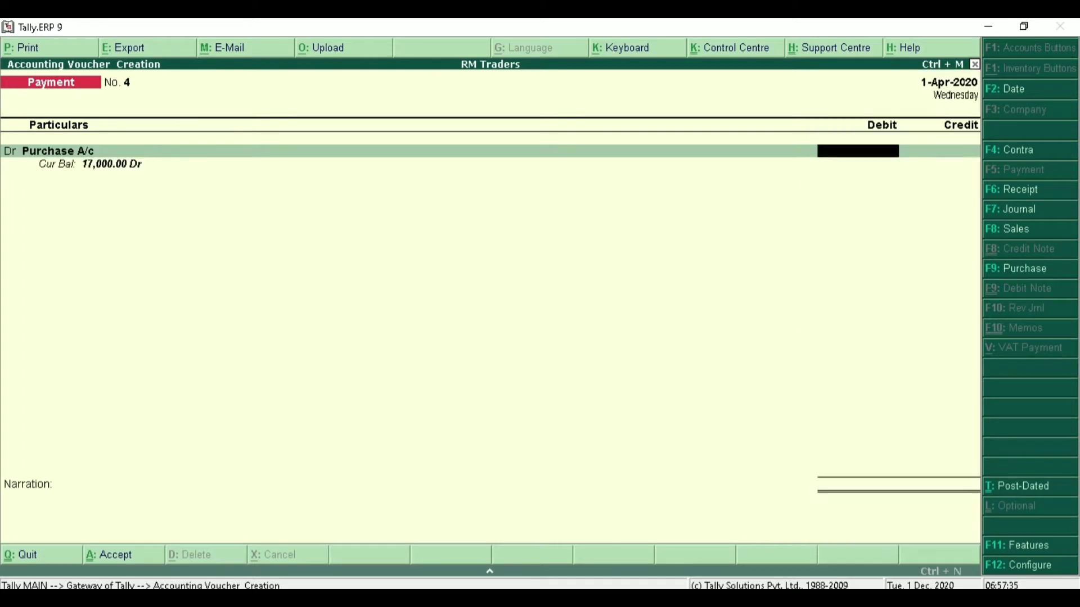
type("10000")
key("Return")
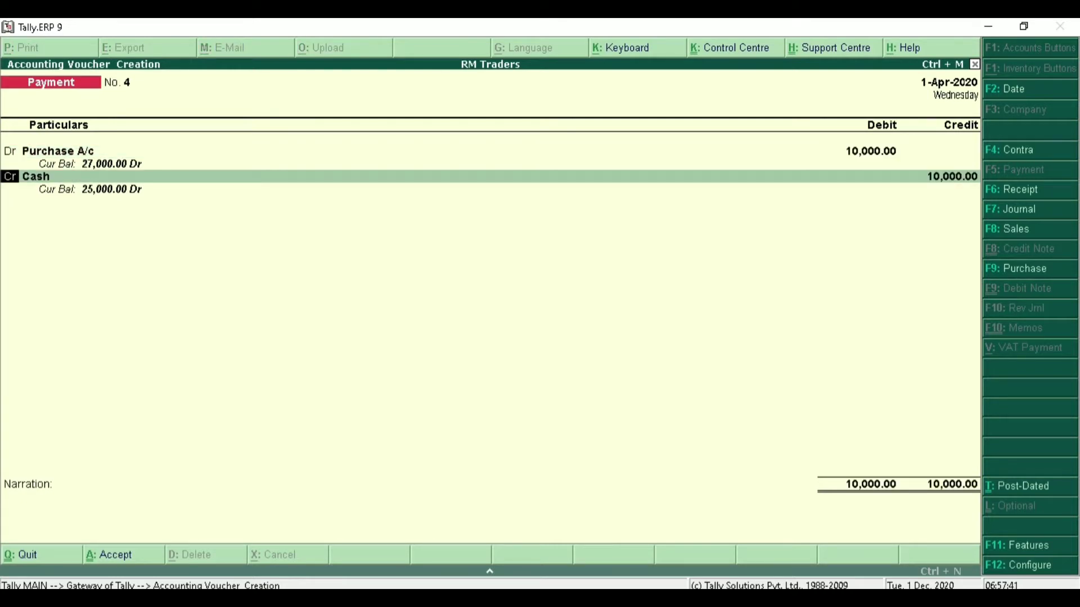
Step: Credit Cash with 10,000, enter the narration "goods purchased on credit" and save the payment voucher
key("Return")
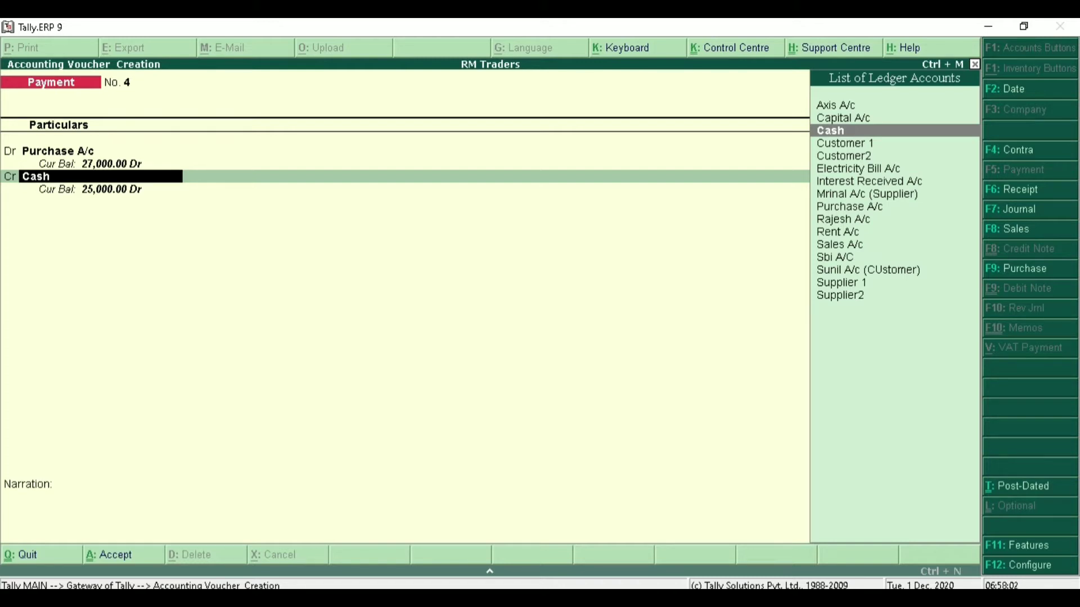
key("Return")
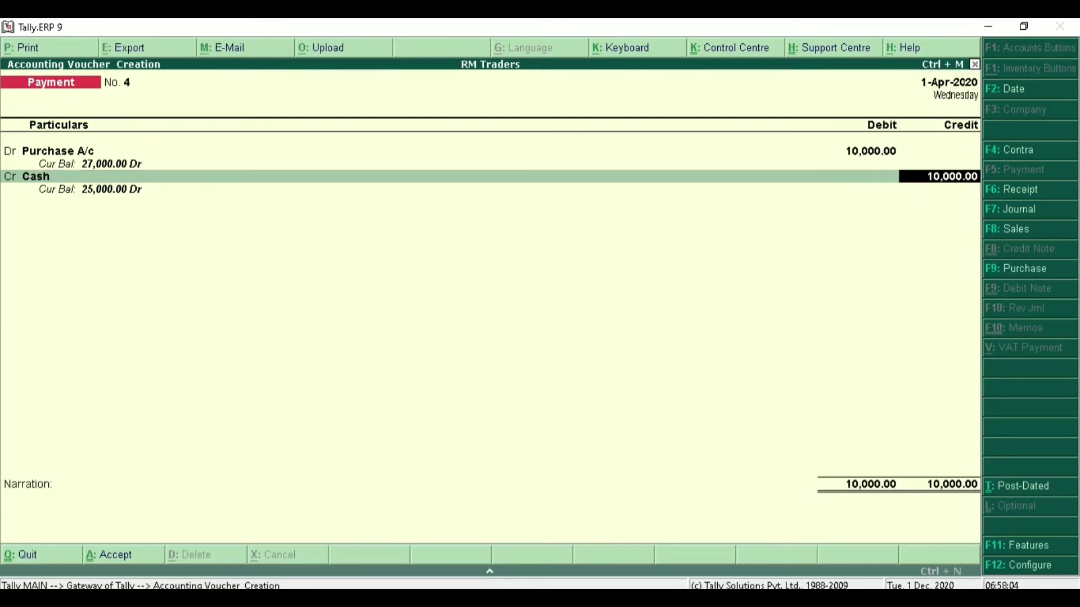
key("Return")
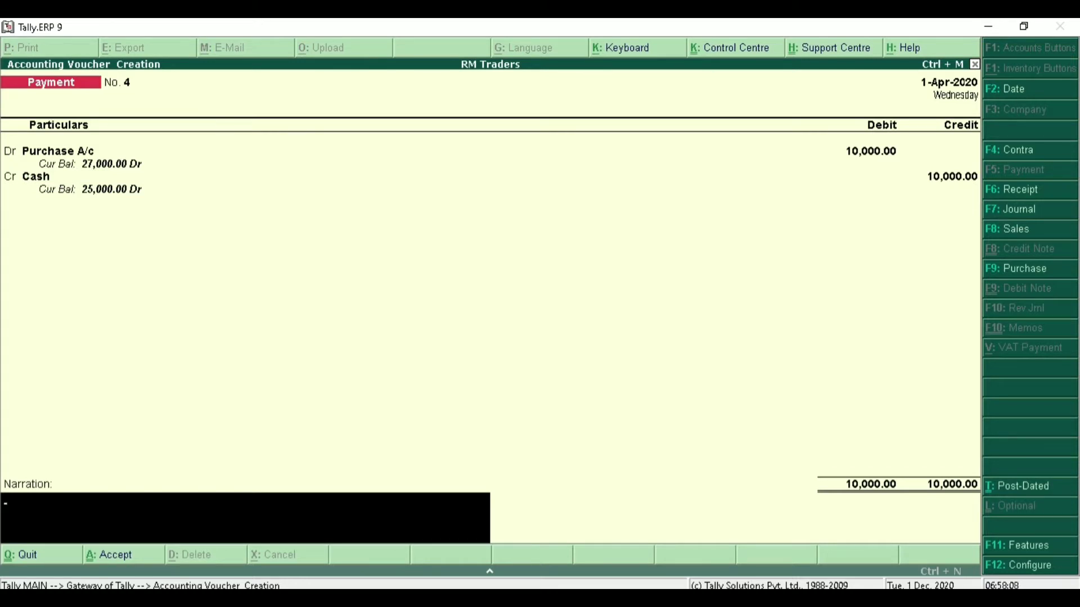
type("goods purchased on")
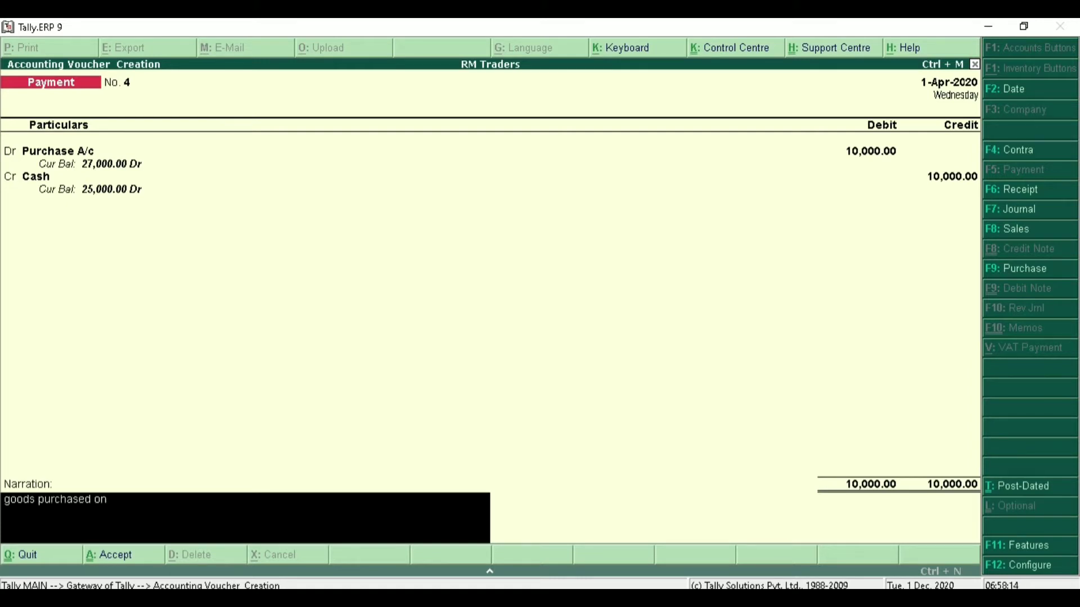
type(" credit")
key("Return")
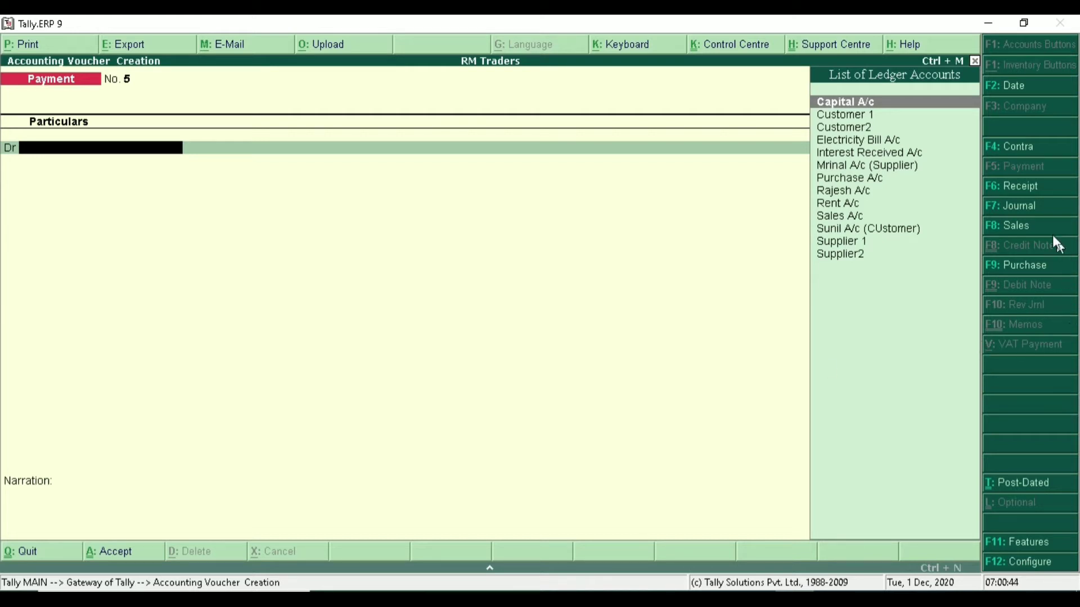
Step: Start a receipt voucher and credit Sales A/c with 50,000
left_click(1022, 189)
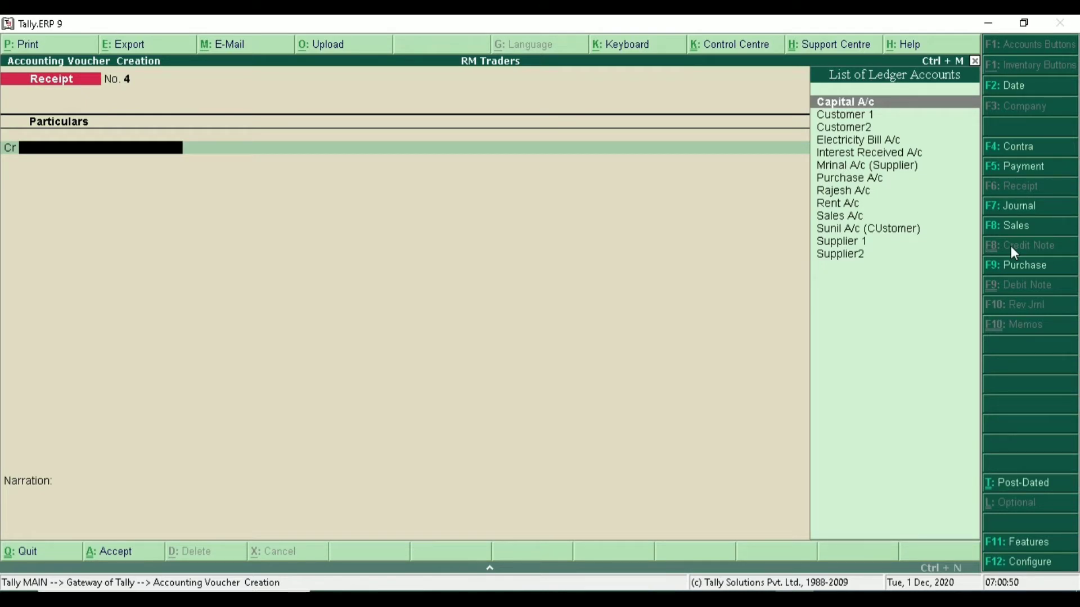
key("Down")
key("Down")
key("Down")
key("Down")
key("Down")
key("Down")
key("Down")
key("Down")
key("Down")
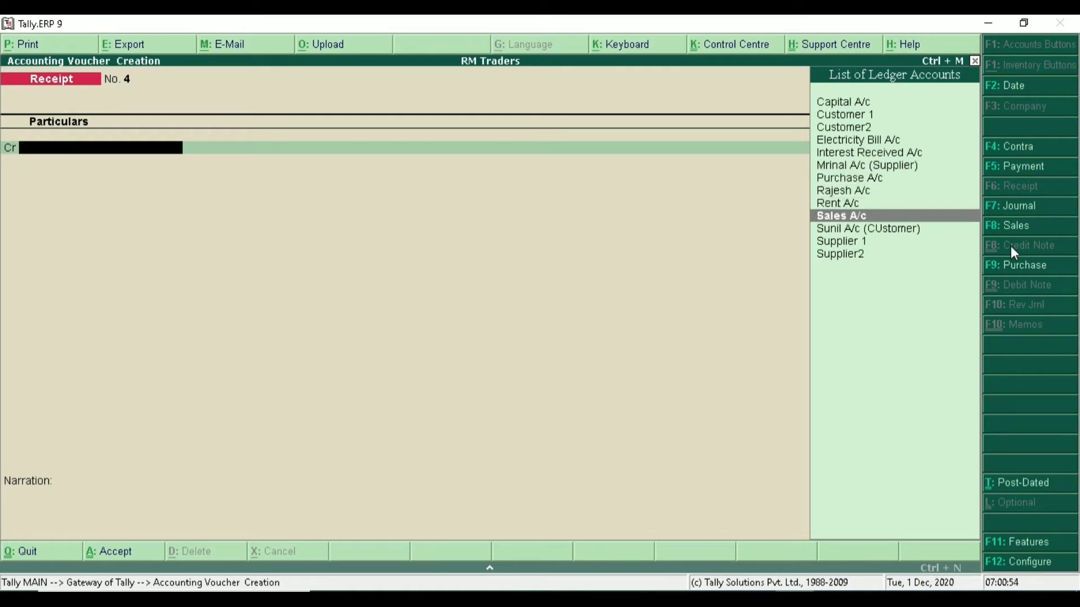
key("Return")
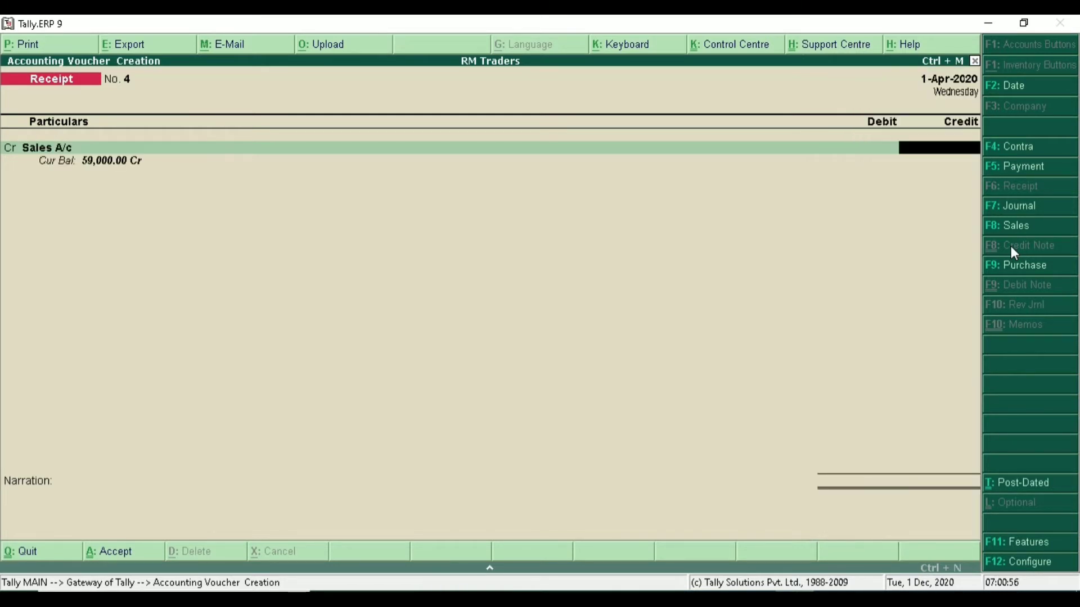
type("50000")
key("Return")
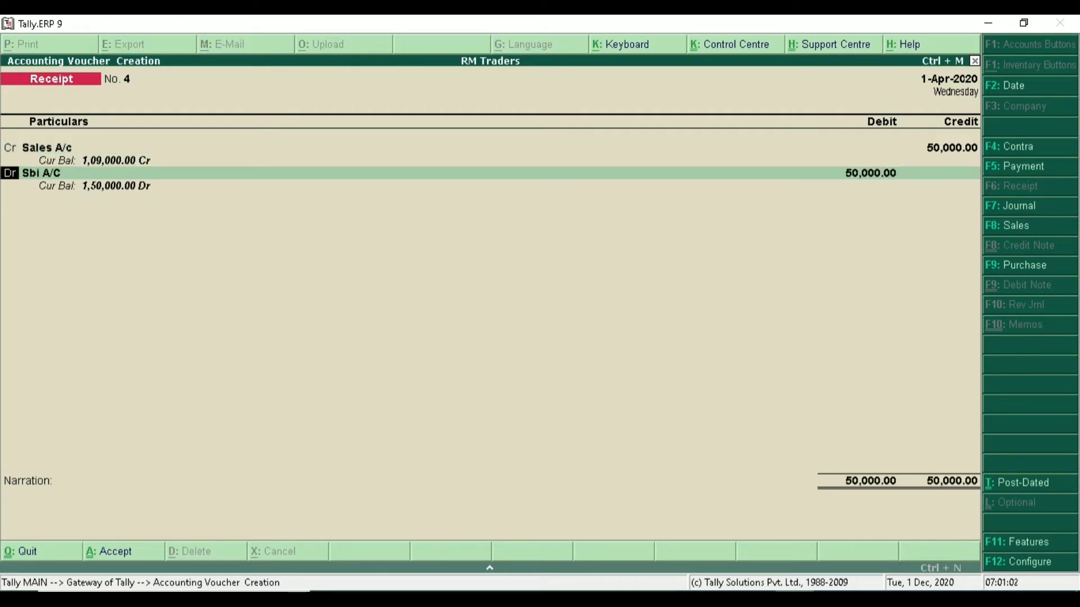
Step: Debit Sbi A/C with 50,000, enter the cheque number in the narration and save the receipt voucher
key("Return")
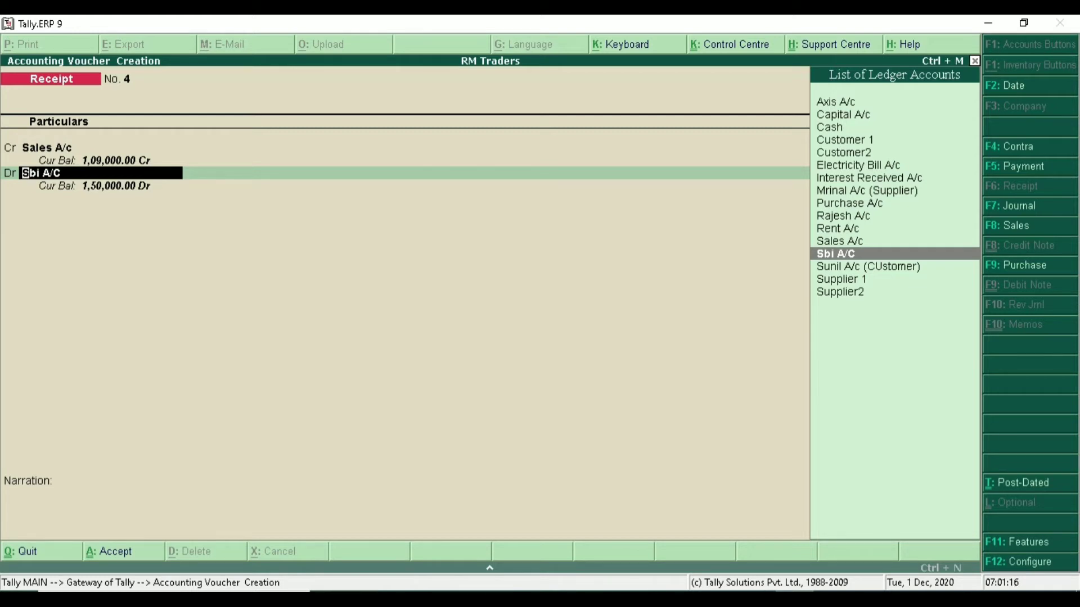
key("Return")
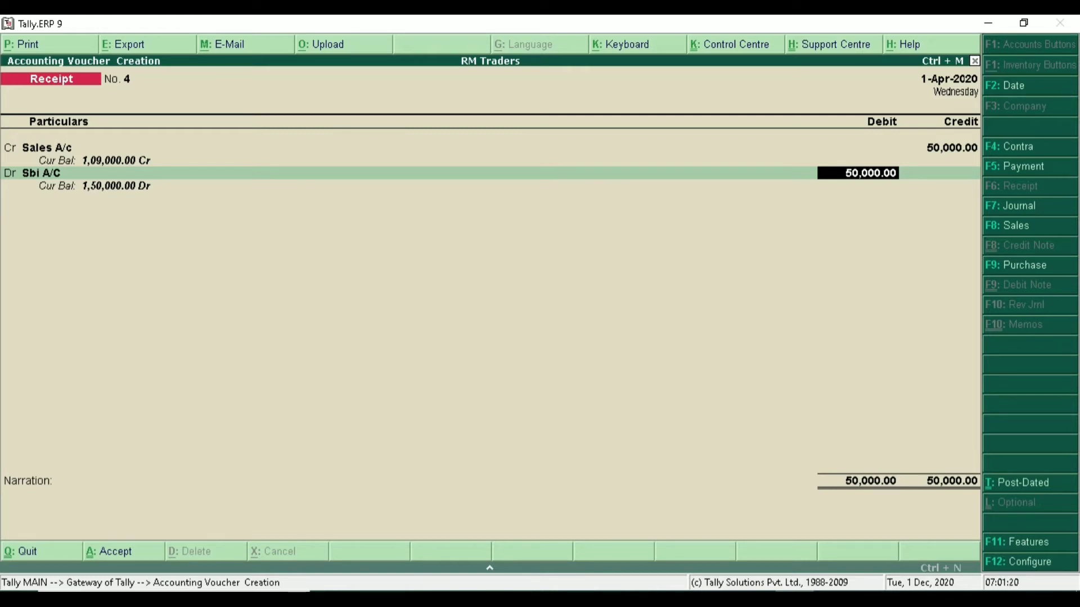
key("Return")
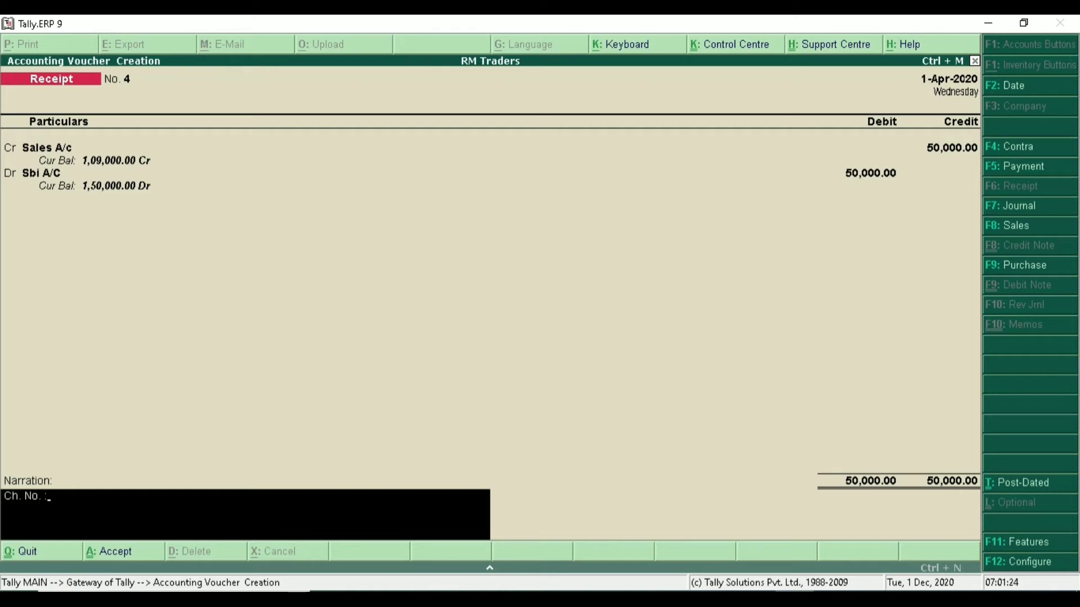
type("686768")
key("ctrl+a")
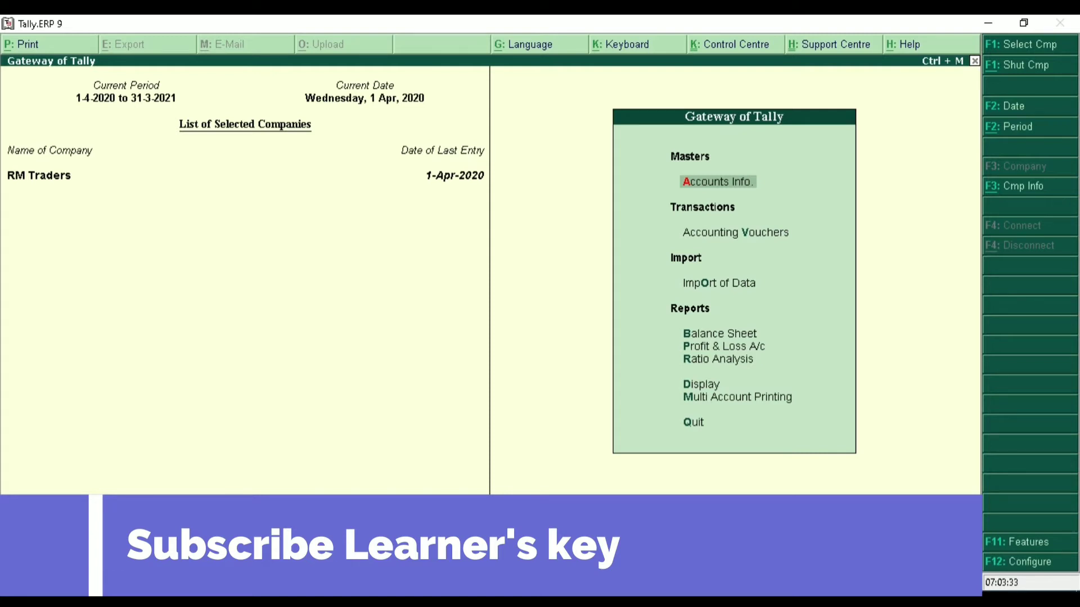
Step: Start a purchase voucher in voucher mode instead of invoice mode and set its reference to 1
key("v")
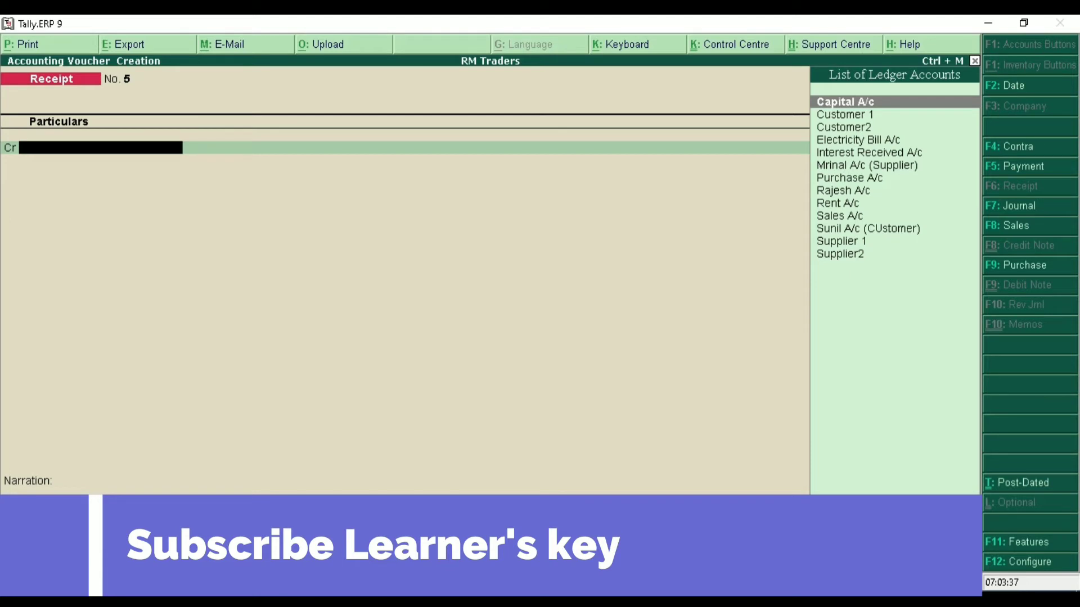
left_click(1029, 265)
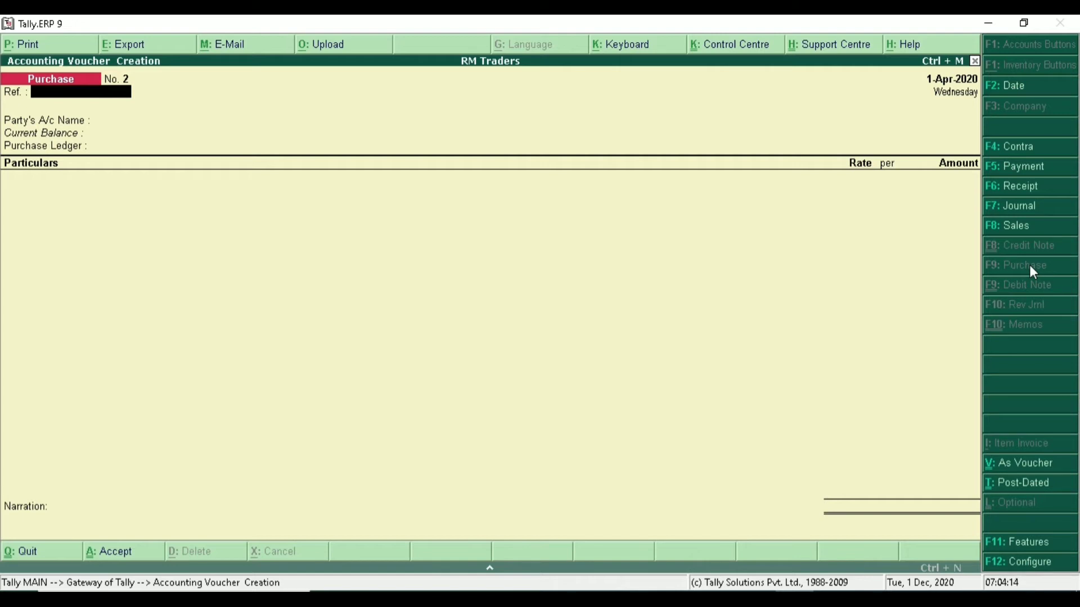
key("ctrl+v")
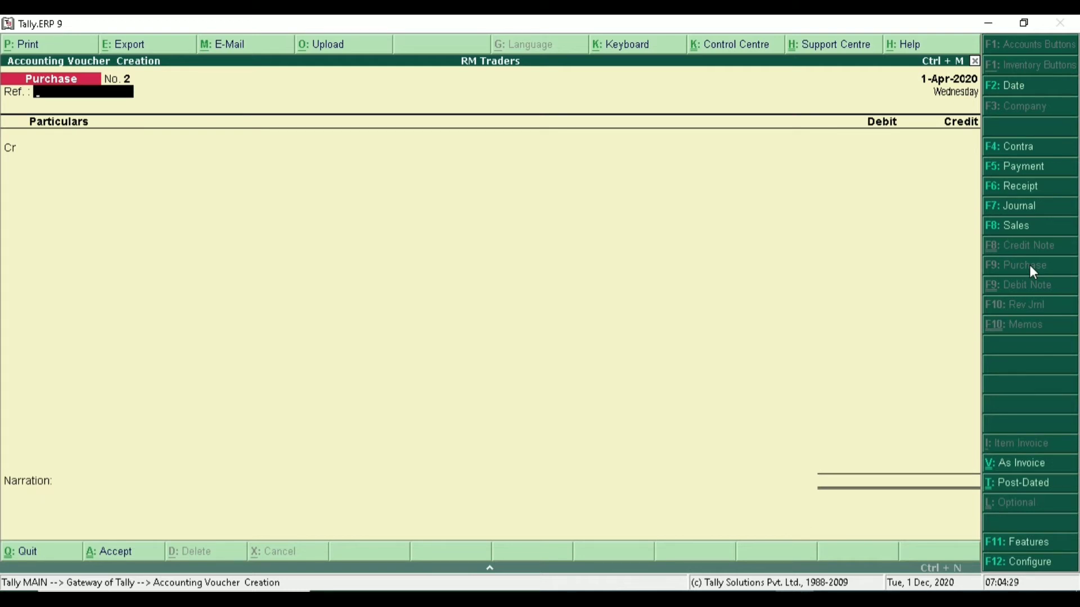
key("ctrl+v")
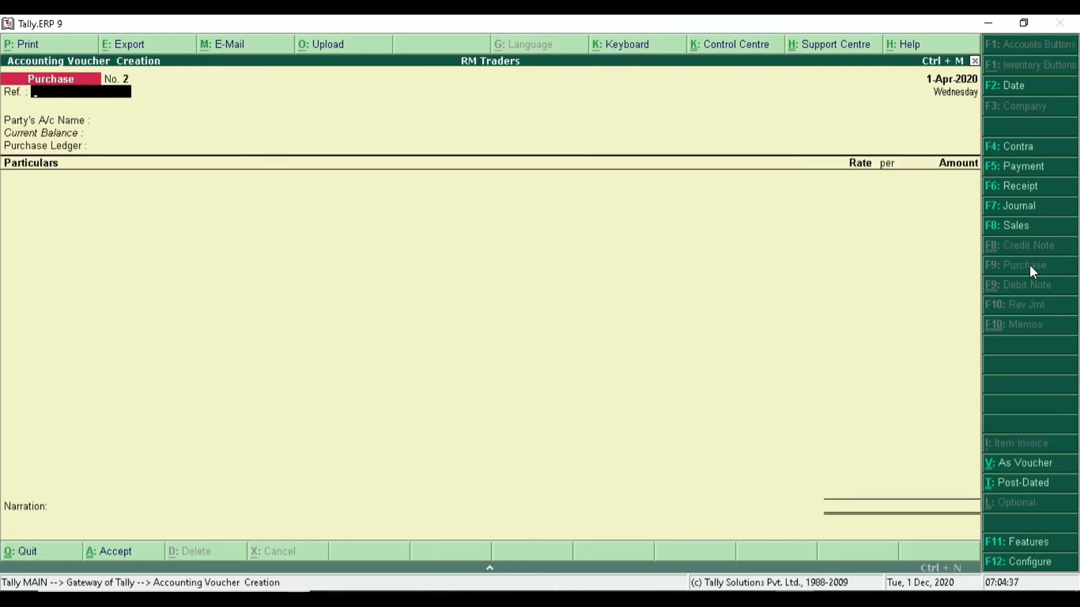
key("ctrl+v")
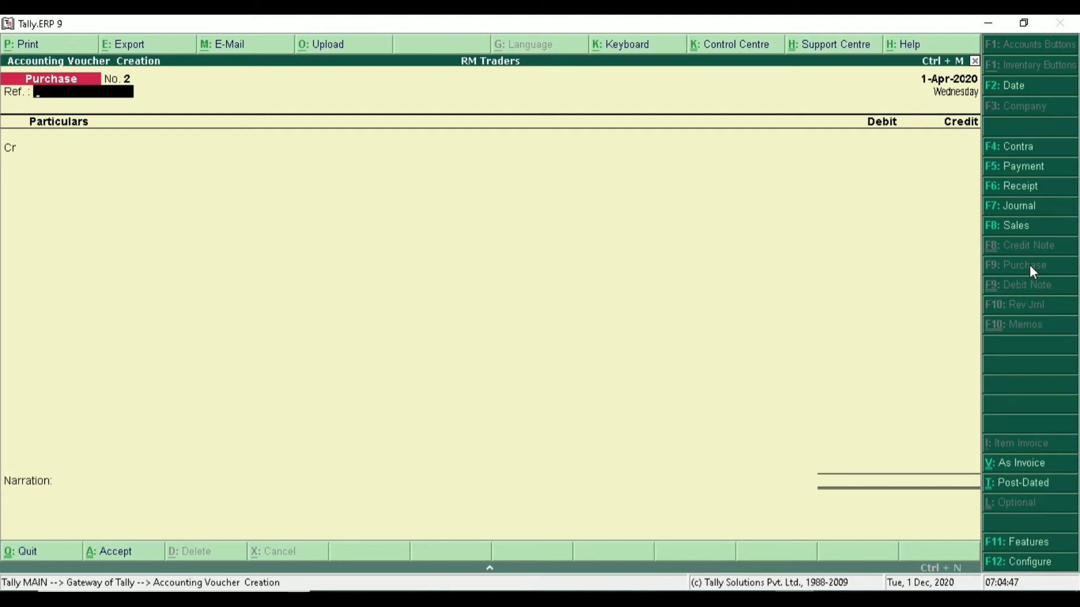
type("1")
key("Return")
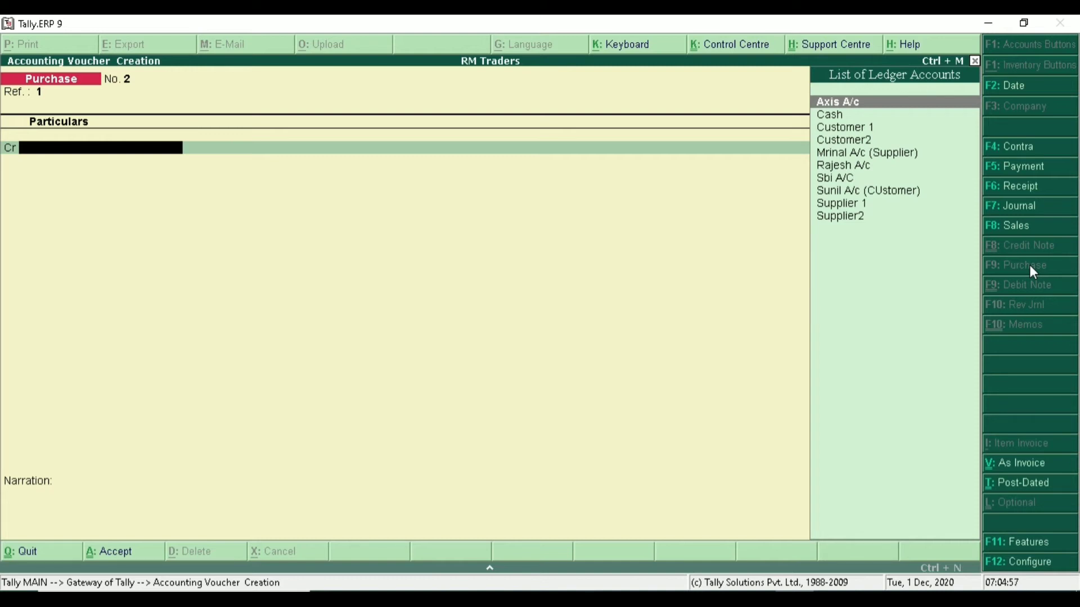
Step: Credit the party account marked "(Supplier)" with 7,000 in the purchase voucher
key("Down")
key("Down")
key("Down")
key("Down")
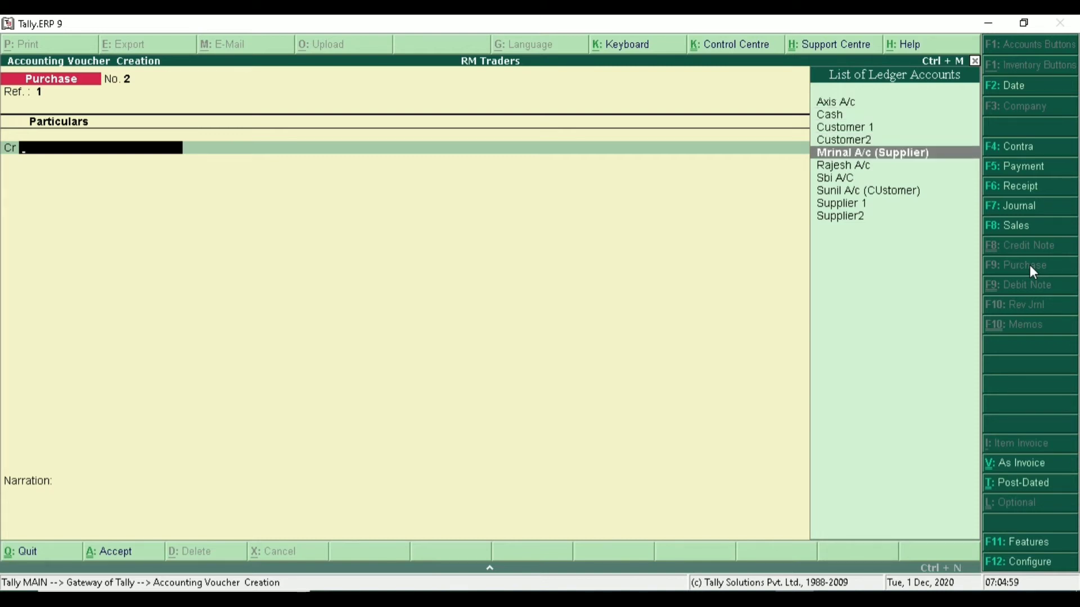
key("Up")
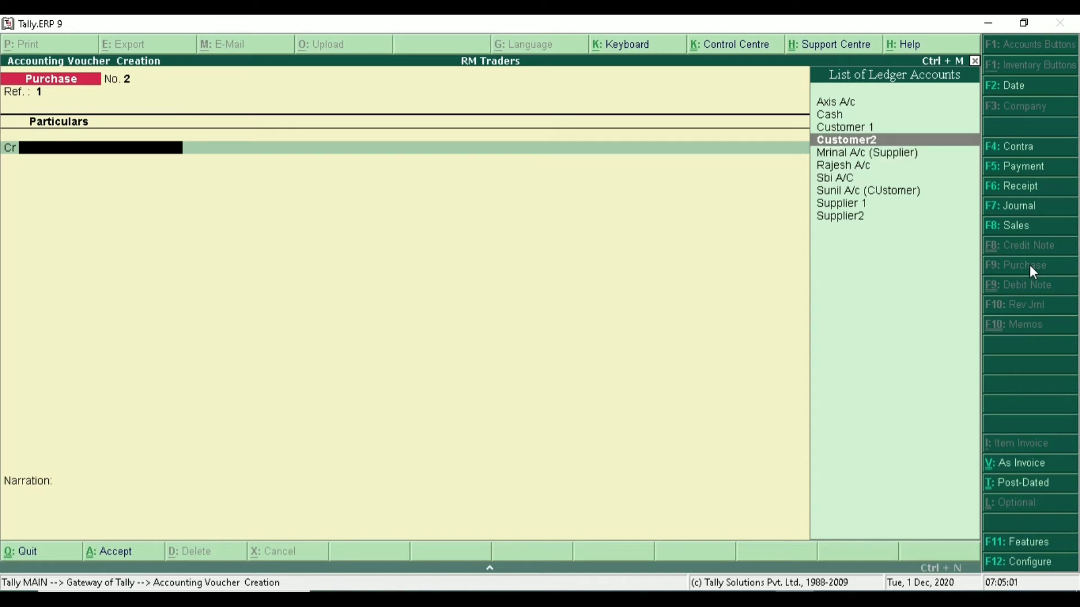
key("Down")
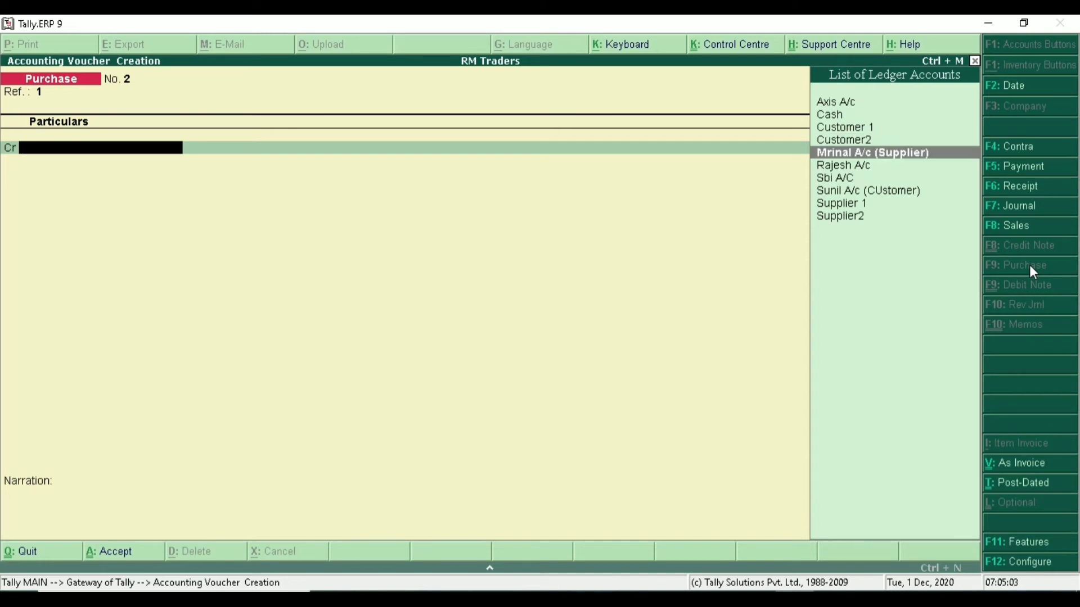
key("Return")
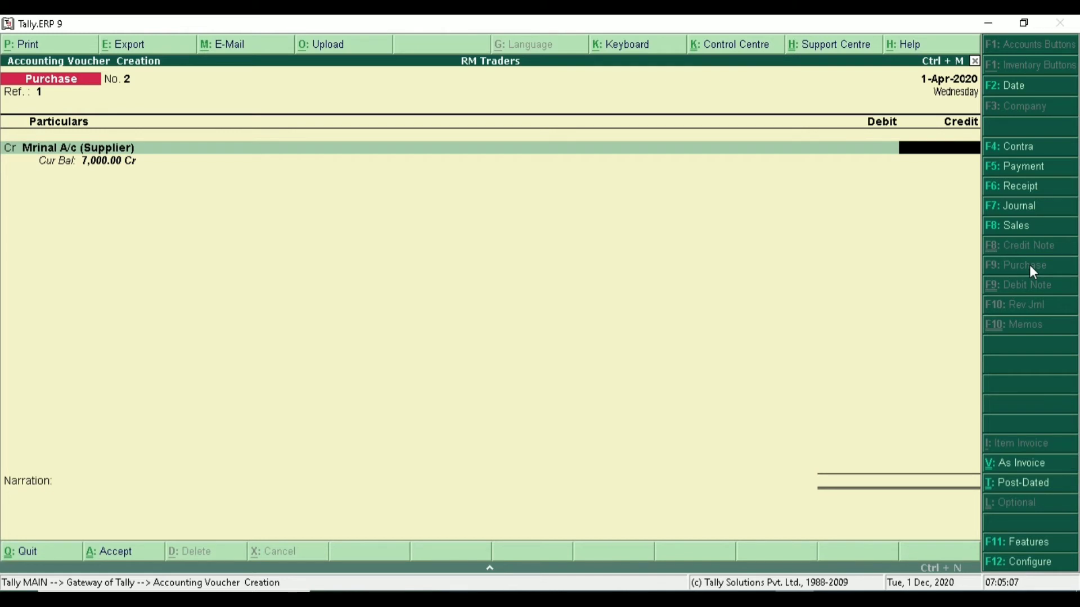
type("7000")
key("Return")
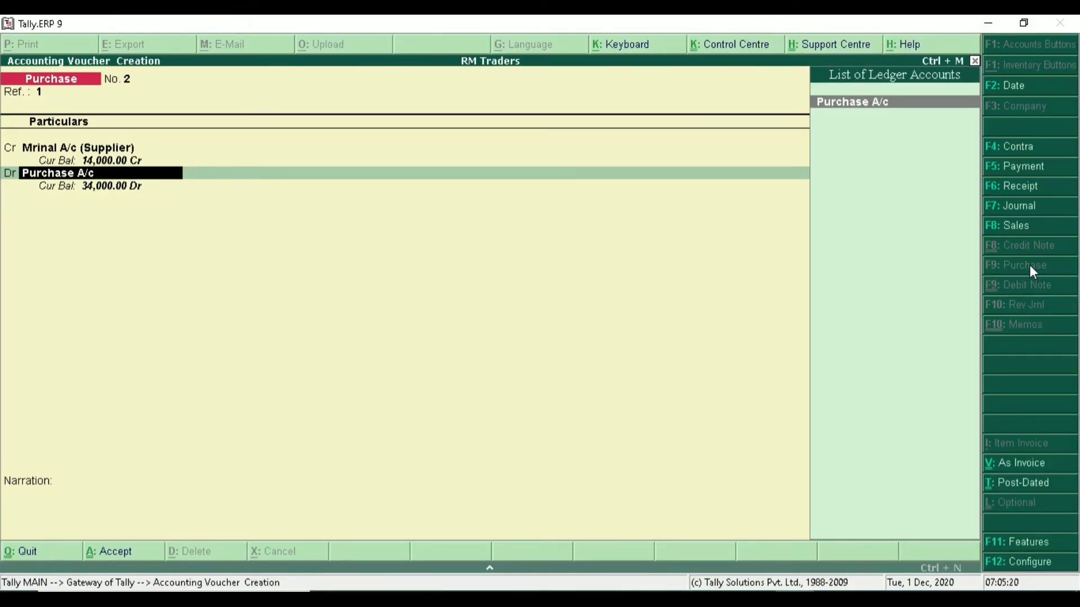
Step: Debit Purchase A/c with 7,000, enter the narration "goods purchased on credit" and save the purchase voucher
key("Return")
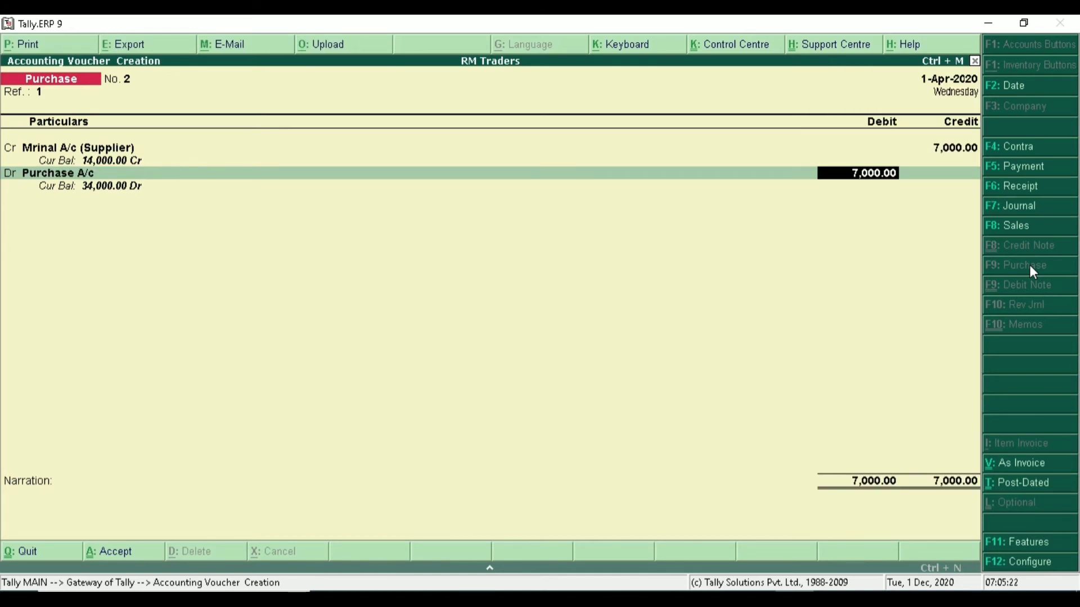
key("Return")
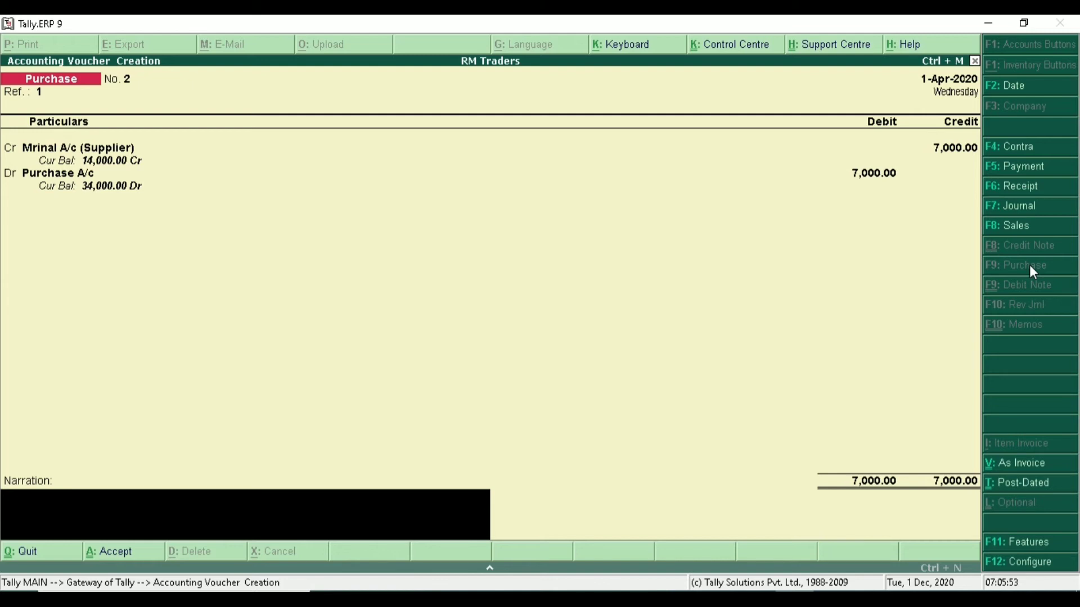
type("goods purchased on cred")
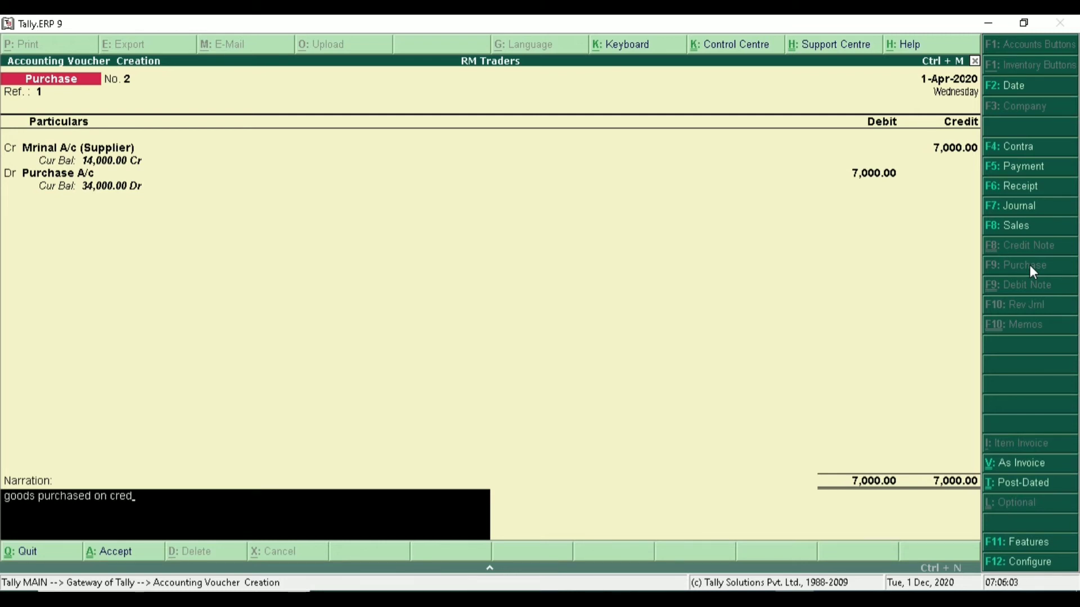
type("it")
key("Return")
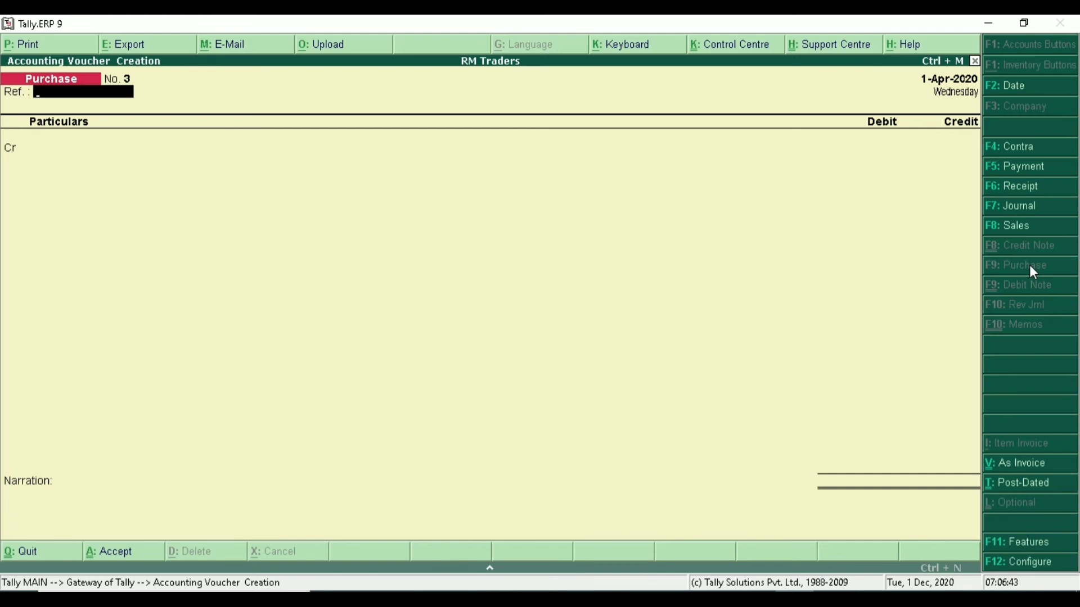
Step: Start a sales voucher in voucher mode and set its reference to s1
left_click(1026, 227)
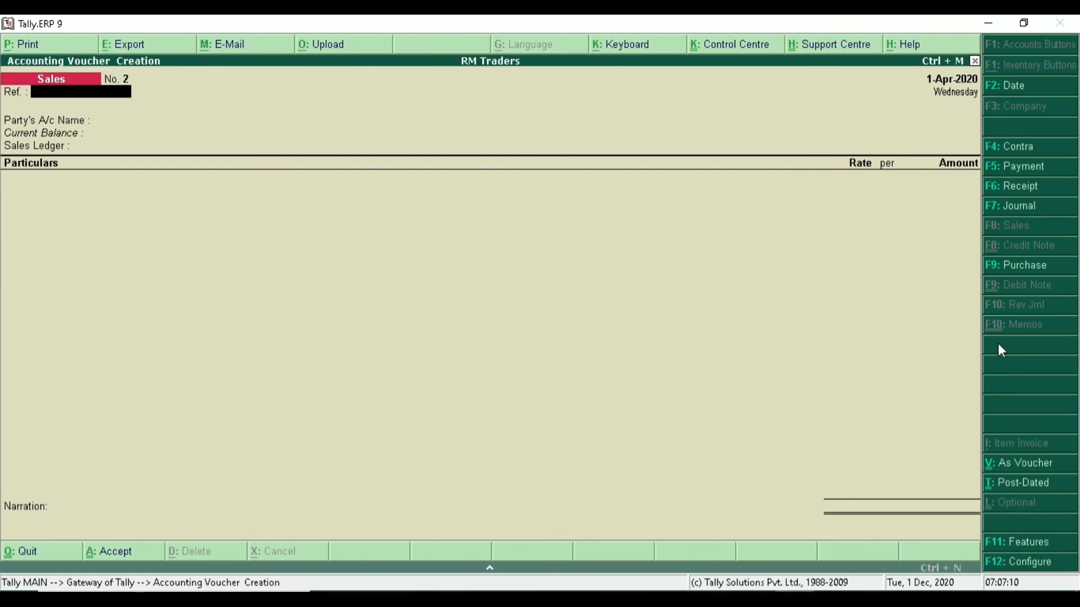
key("ctrl+v")
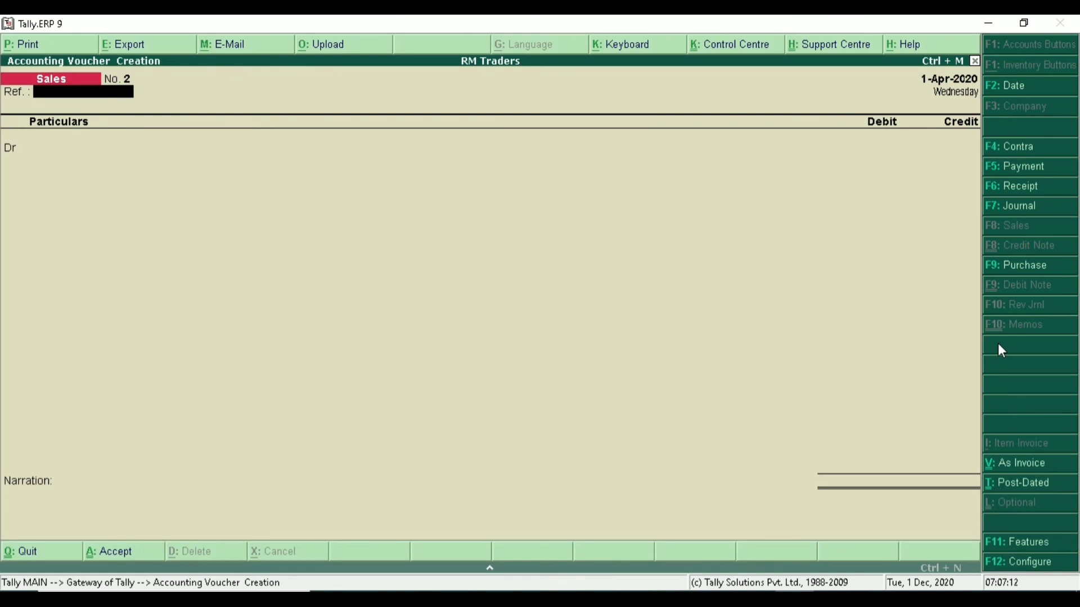
type("s1")
key("Return")
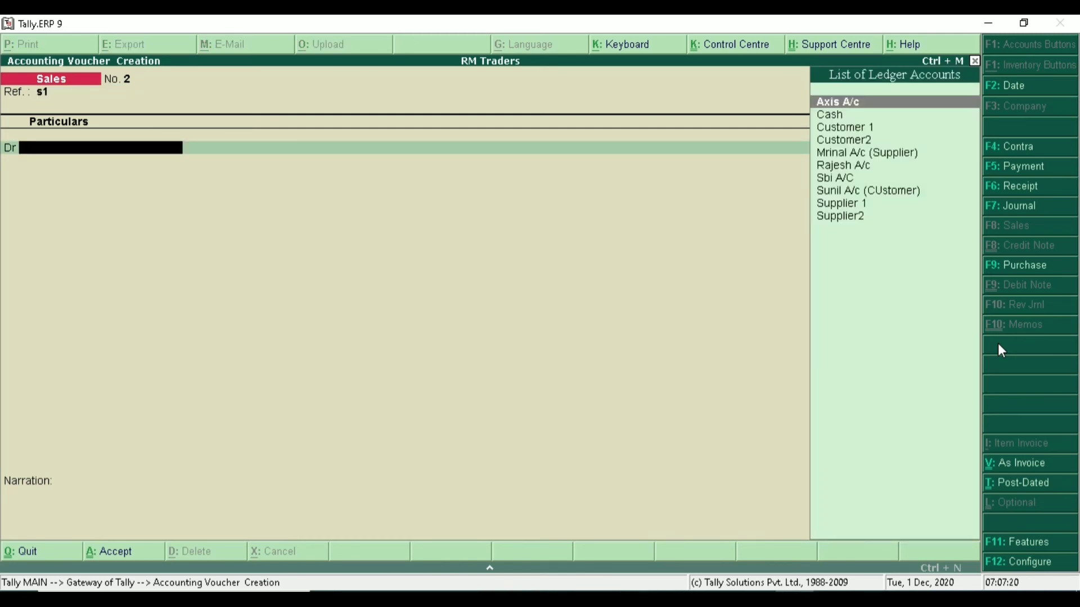
Step: Debit the party account marked "(CUstomer)" with 9,000 in the sales voucher
key("Down")
key("Down")
key("Down")
key("Down")
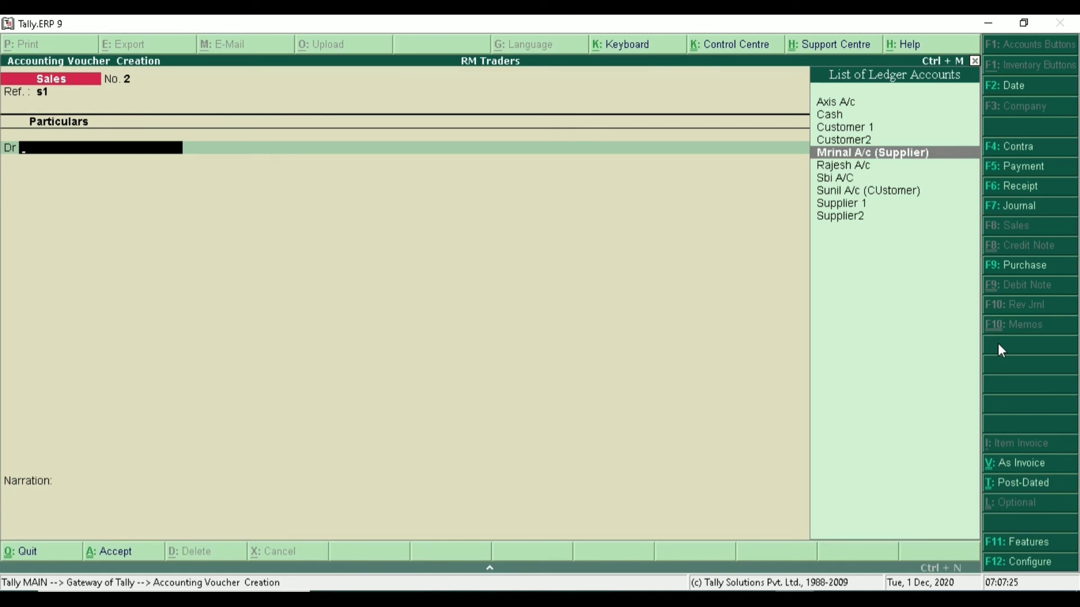
key("Down")
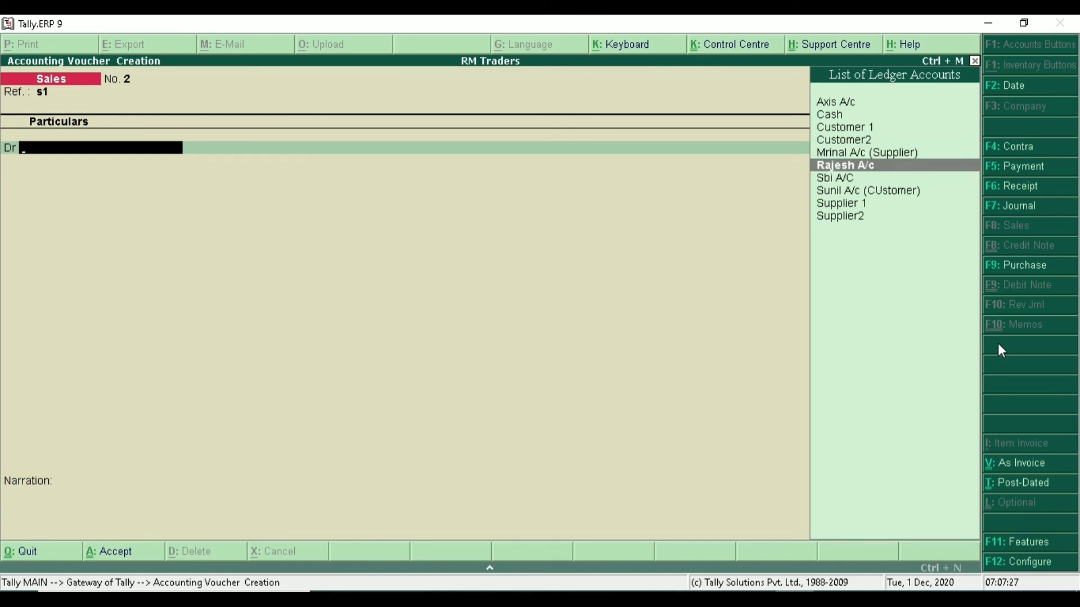
key("Down")
key("Down")
key("Down")
key("Up")
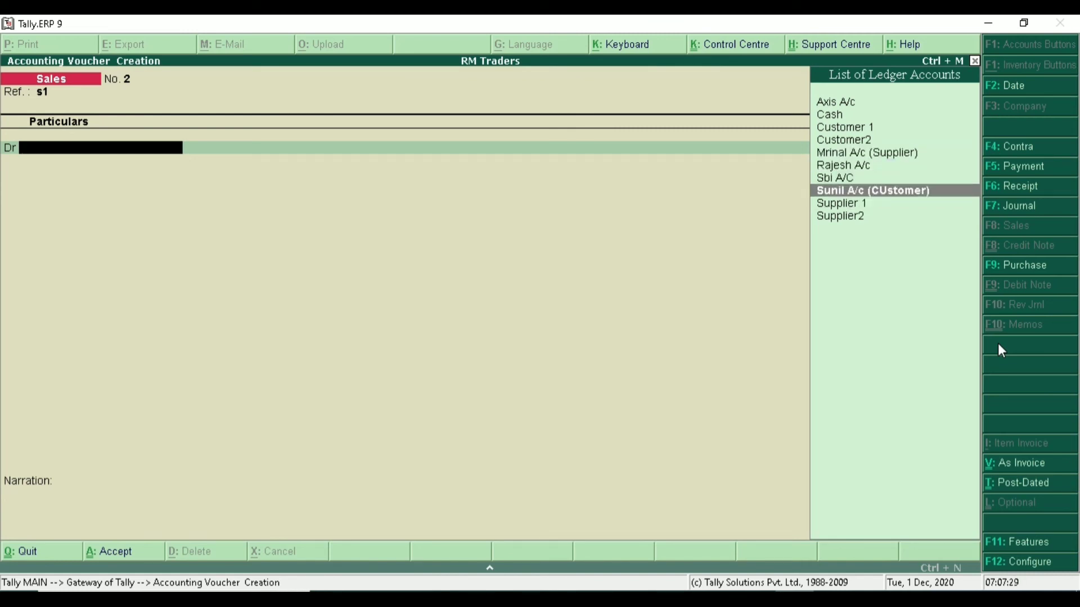
key("Return")
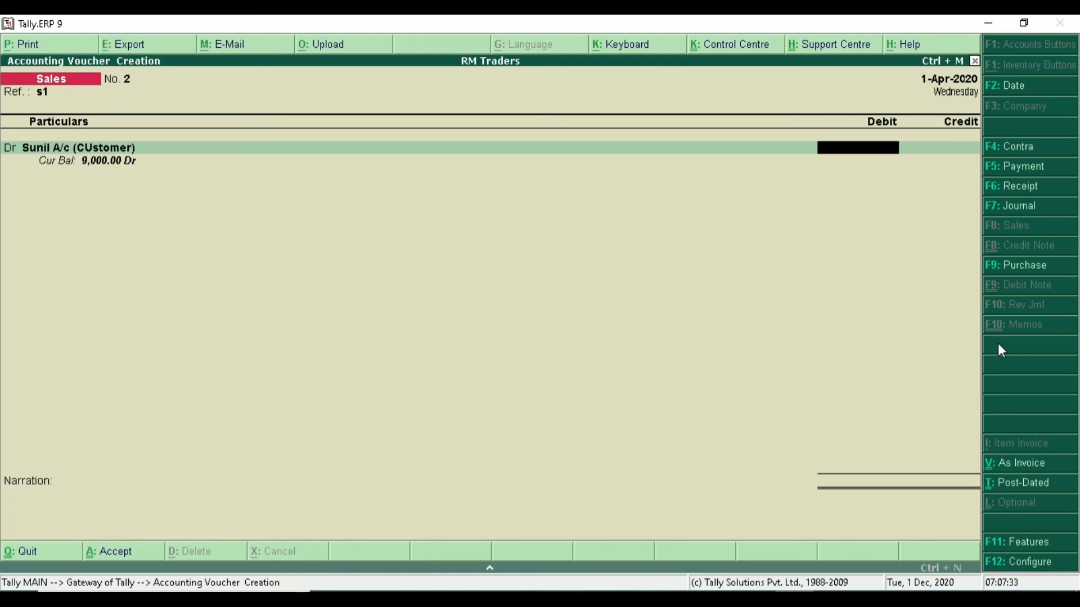
type("9000")
key("Return")
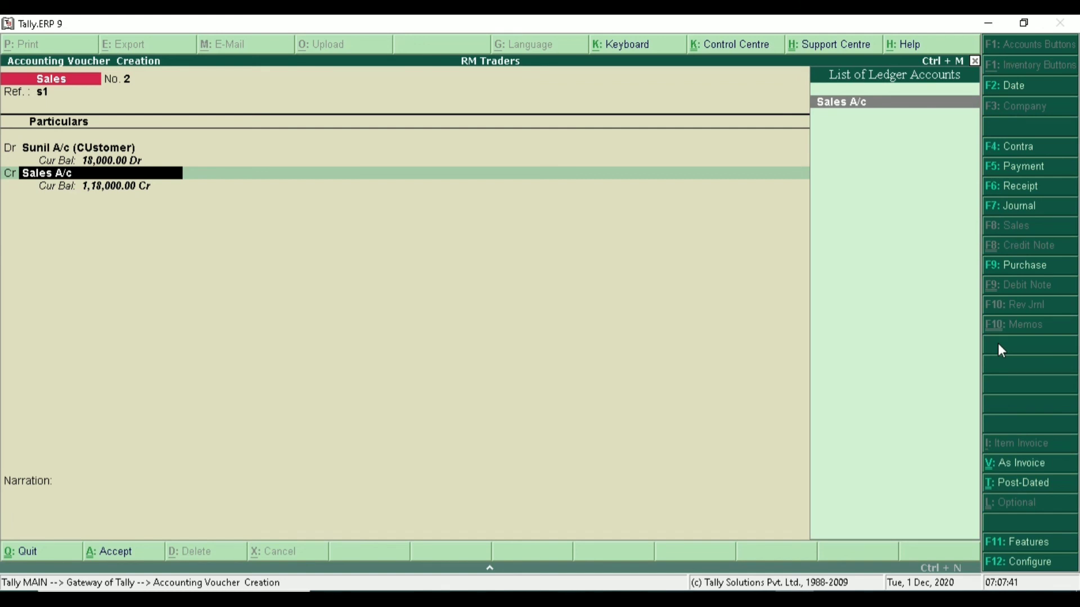
Step: Credit Sales A/c with 9,000 in the sales voucher and proceed to its narration
key("Return")
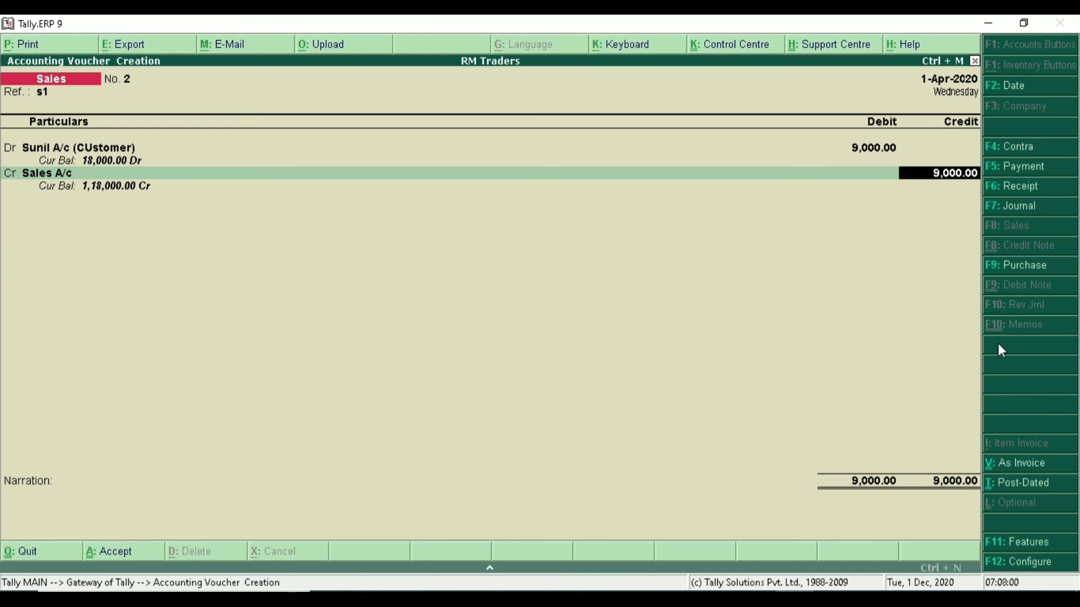
key("Return")
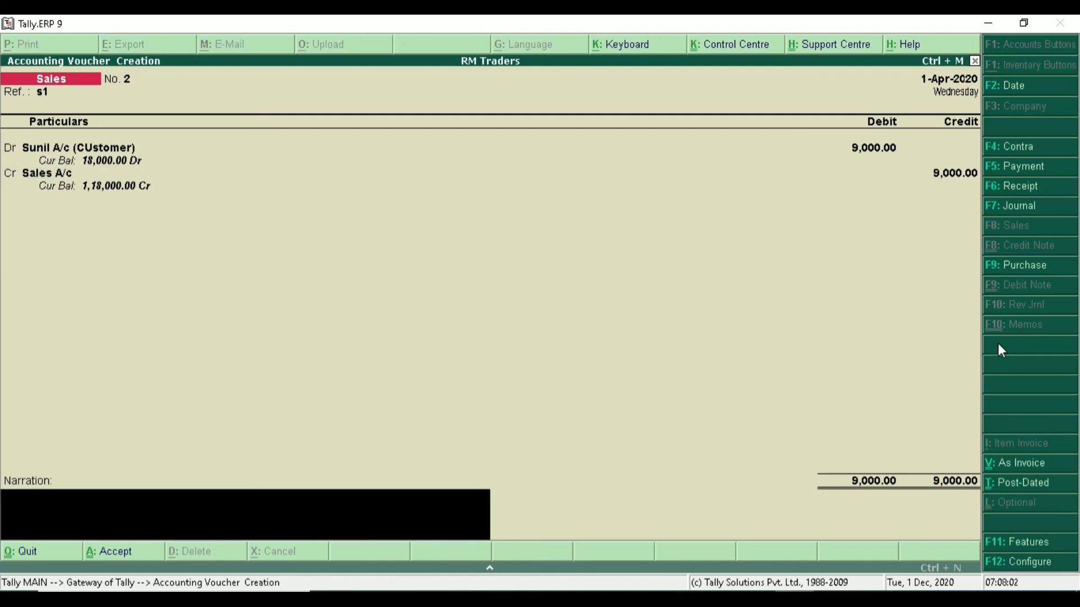